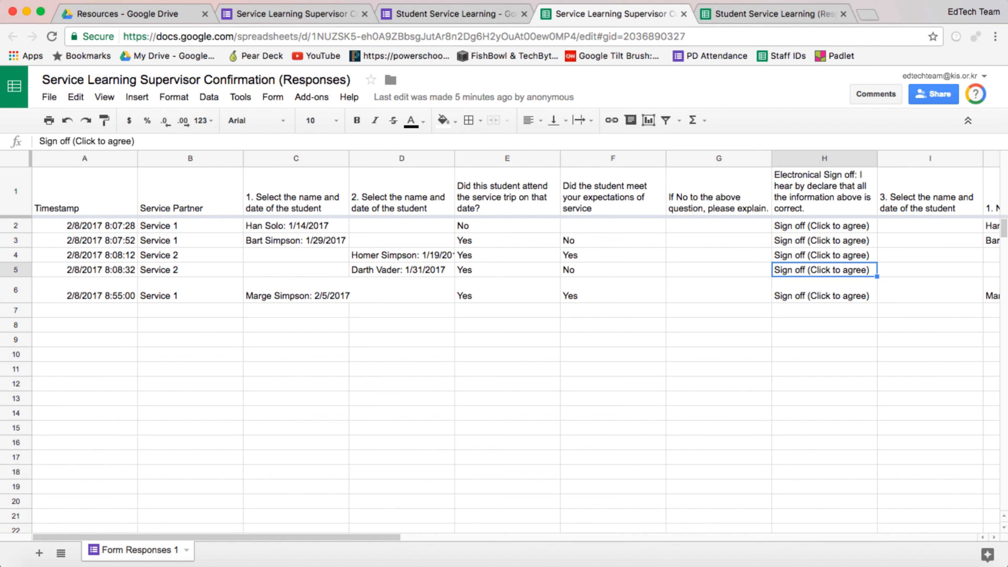
Step: Insert two blank columns before the 1. Unique Key column
click(930, 159)
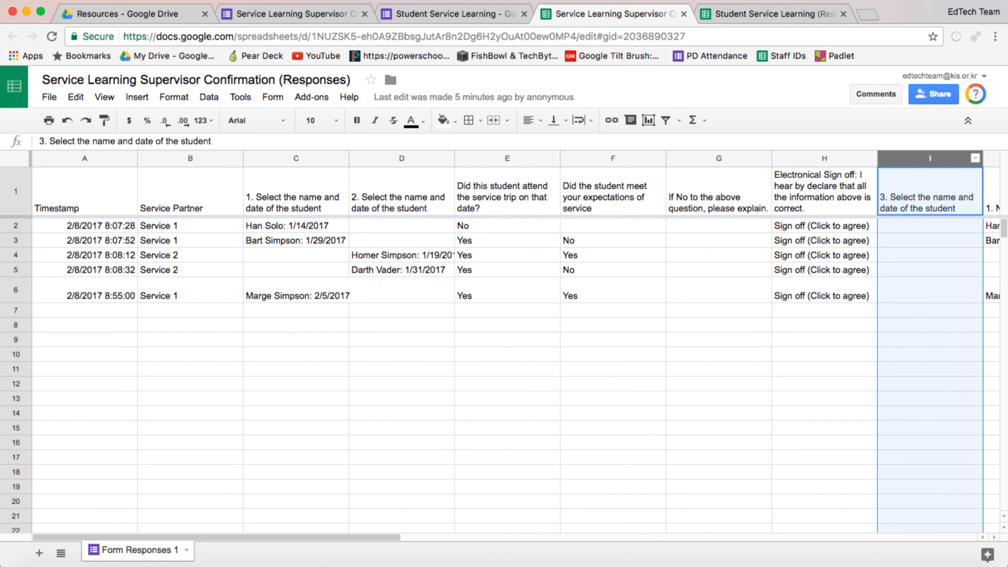
scroll(516, 342, right, 2)
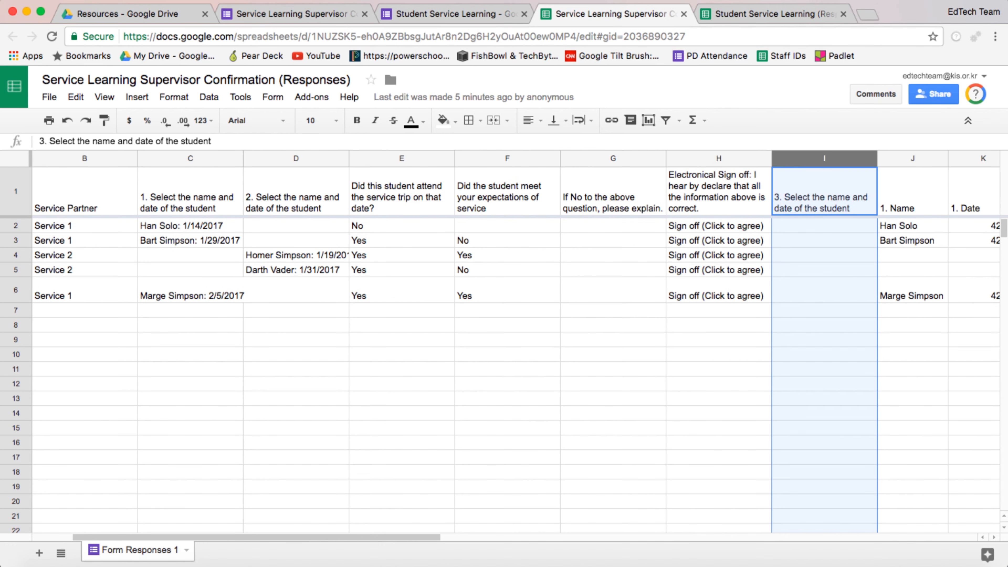
scroll(515, 341, right, 2)
scroll(516, 342, right, 3)
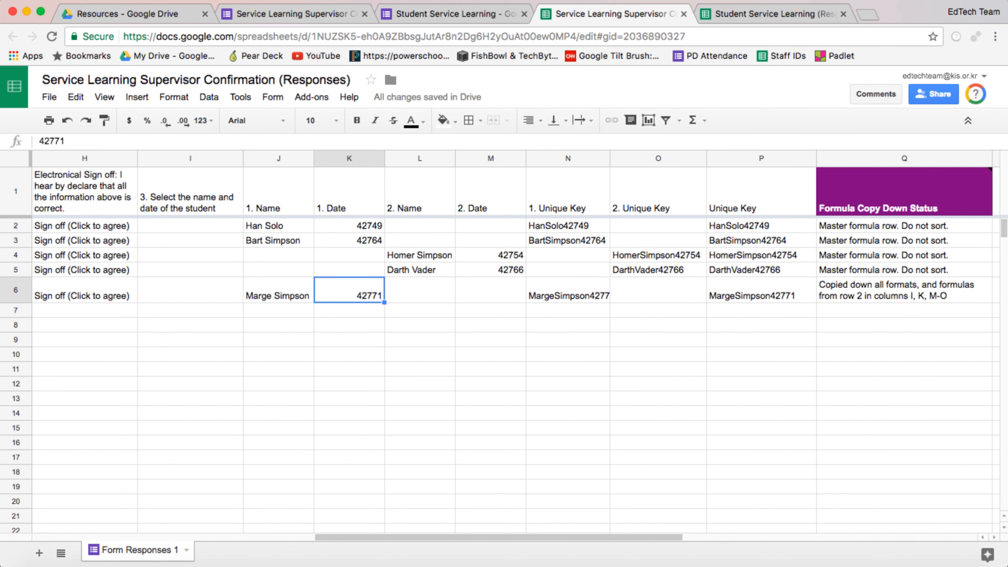
click(560, 158)
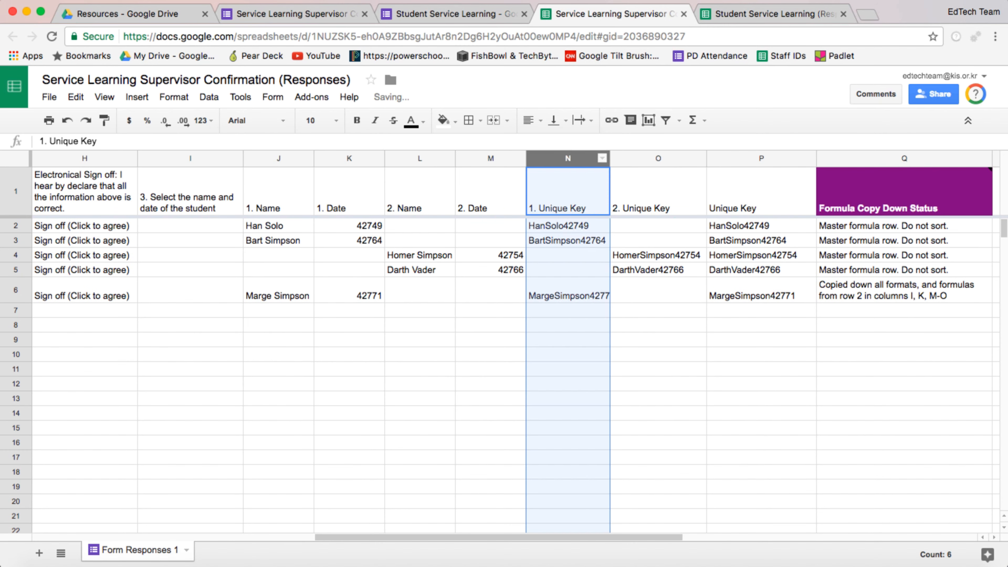
right_click(561, 158)
click(594, 256)
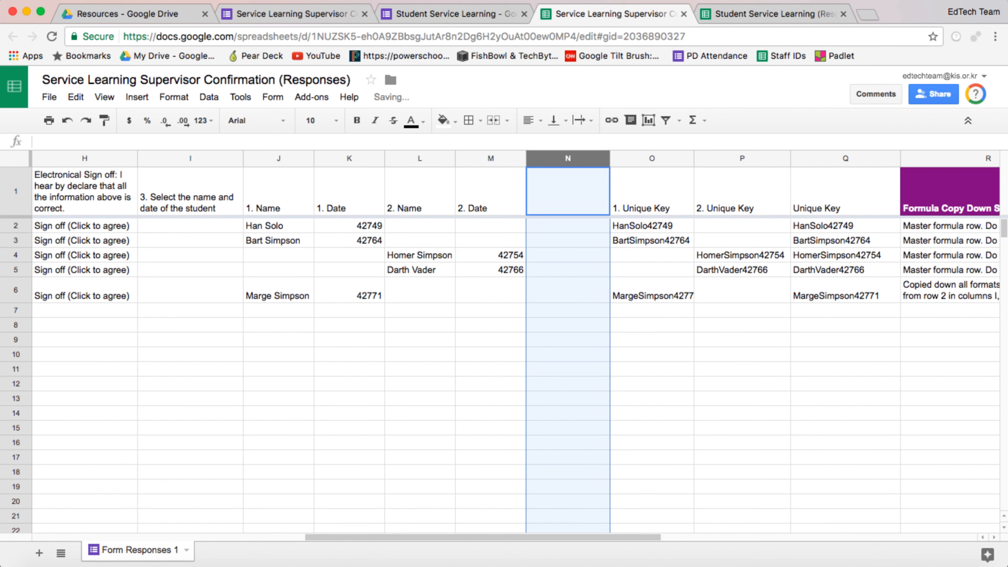
right_click(566, 158)
click(598, 256)
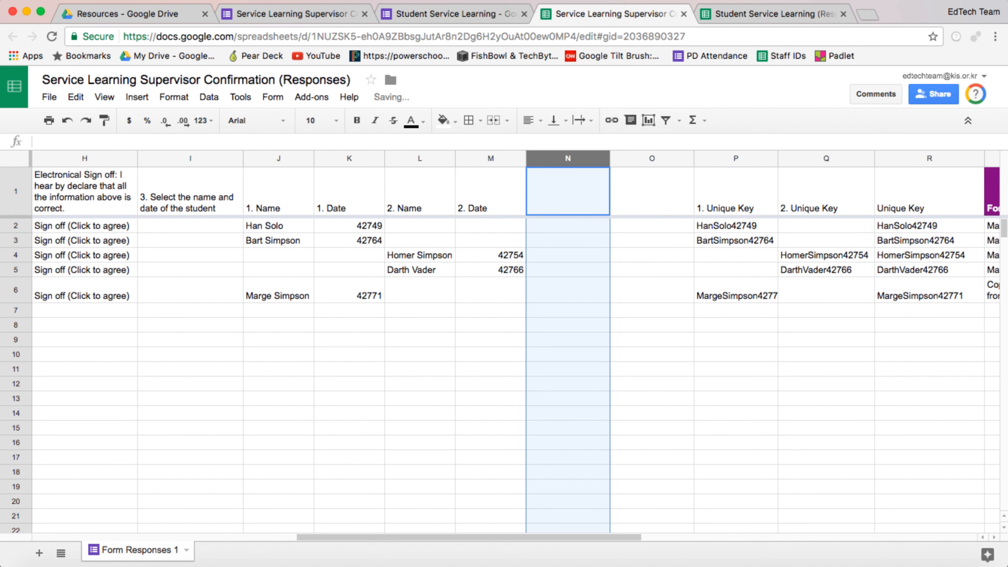
Step: Title the two new columns 3. Name and 3. Date
click(568, 192)
text(3. Name)
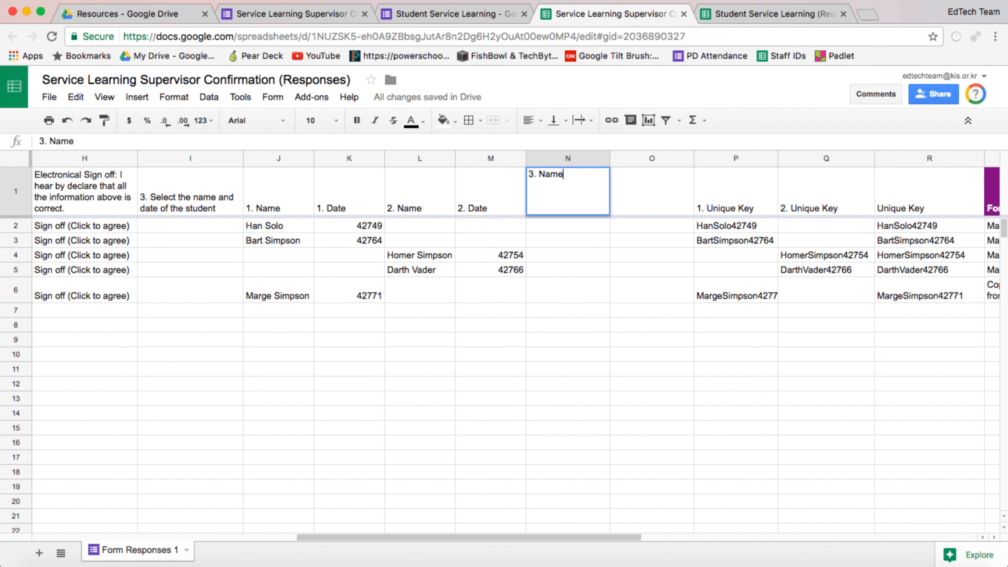
key(Tab)
text(3.)
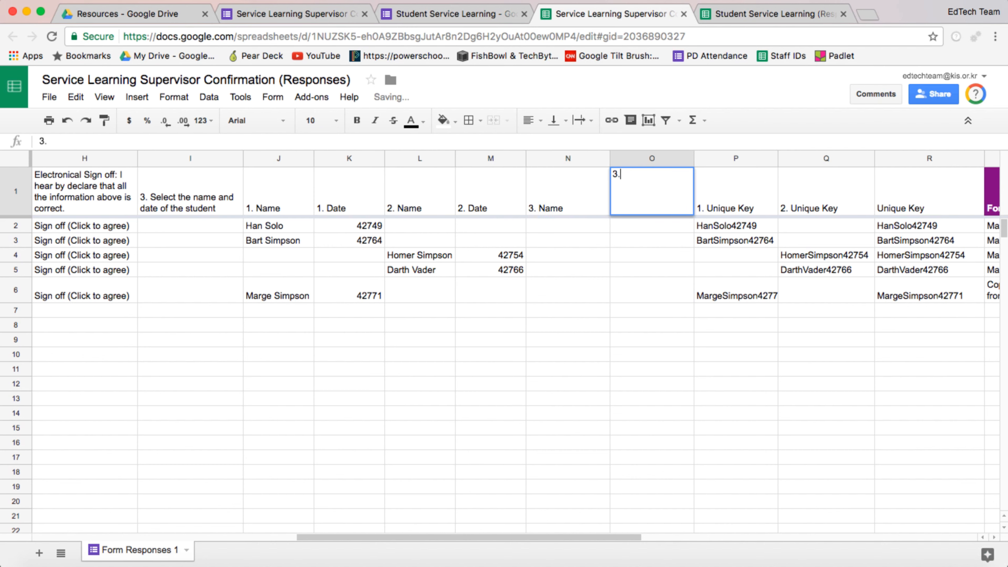
text( Date)
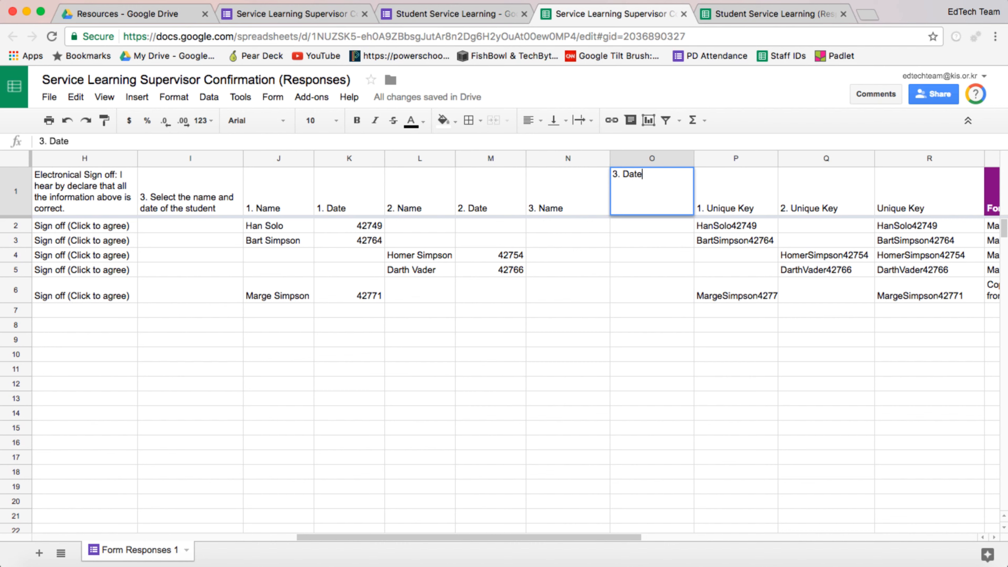
key(Return)
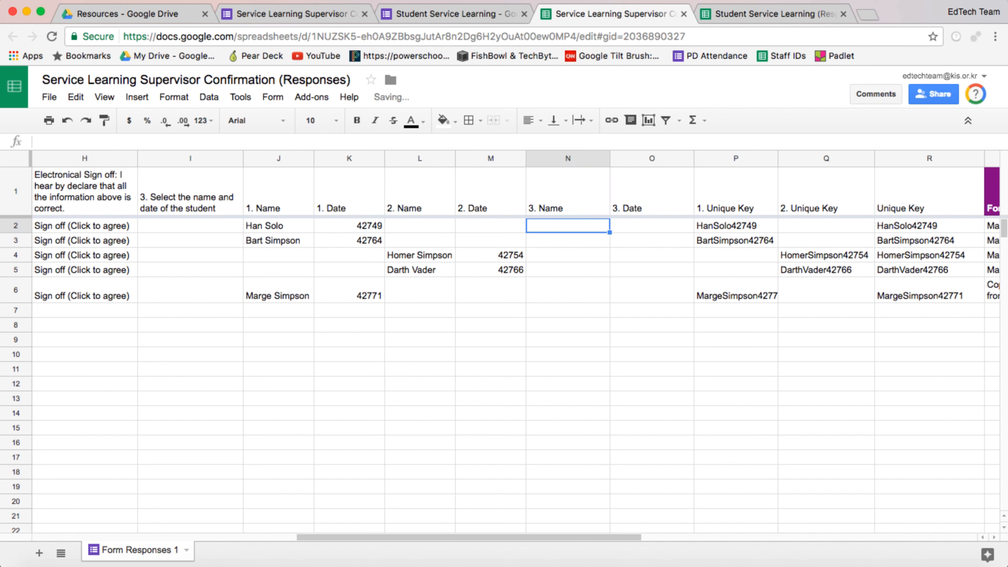
Step: Copy the split formula from the 1. Name cell in row 2 into the 3. Name cell of row 2
click(279, 226)
click(349, 226)
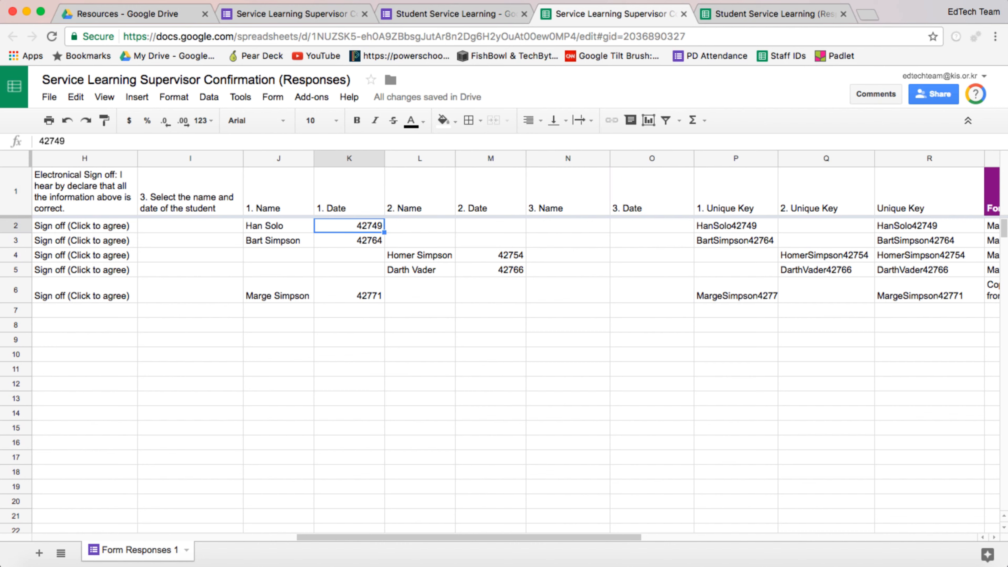
click(278, 226)
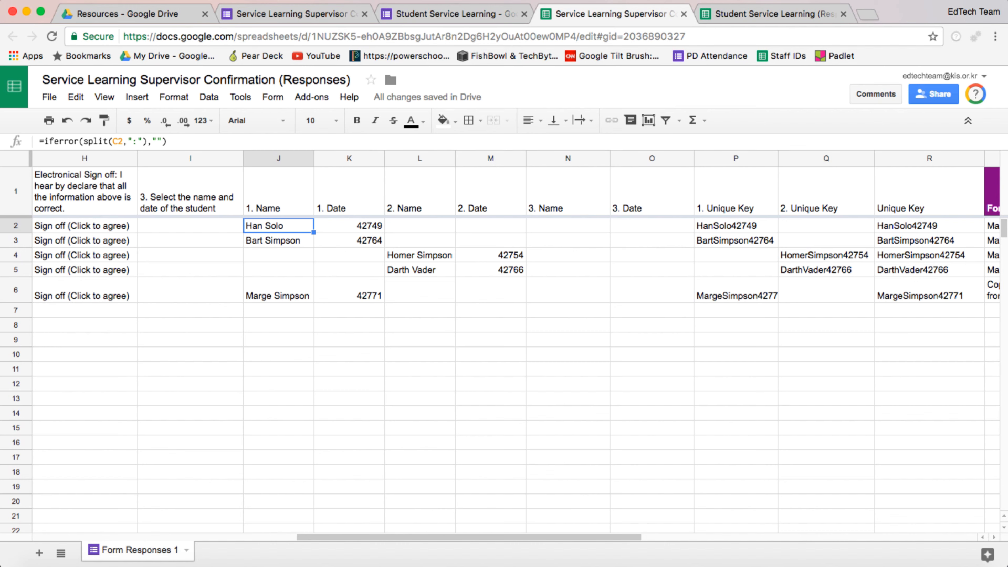
click(169, 142)
key(super+a)
key(super+c)
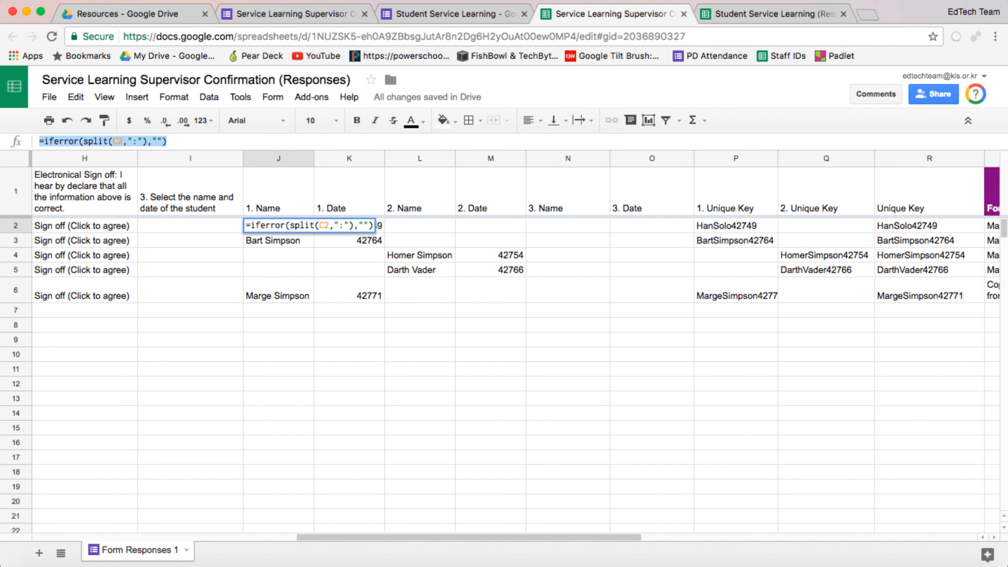
click(567, 226)
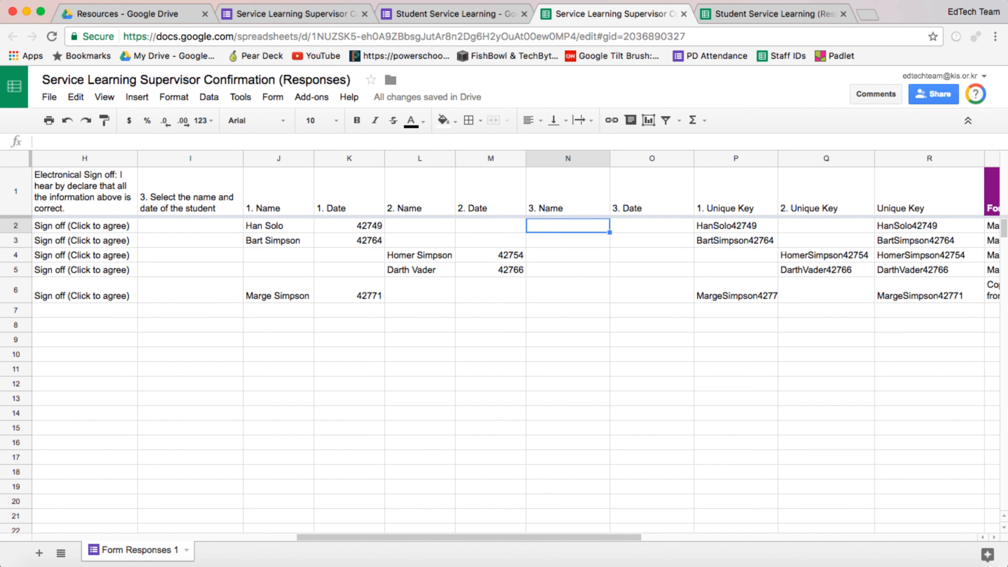
key(super+v)
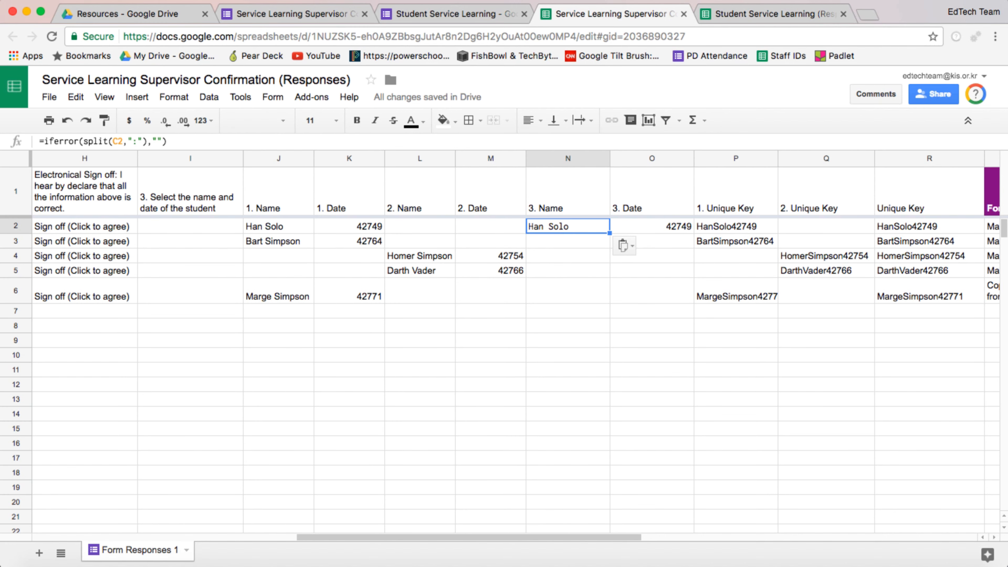
Step: Change the pasted 3. Name formula to split cell I2
scroll(516, 342, left, 3)
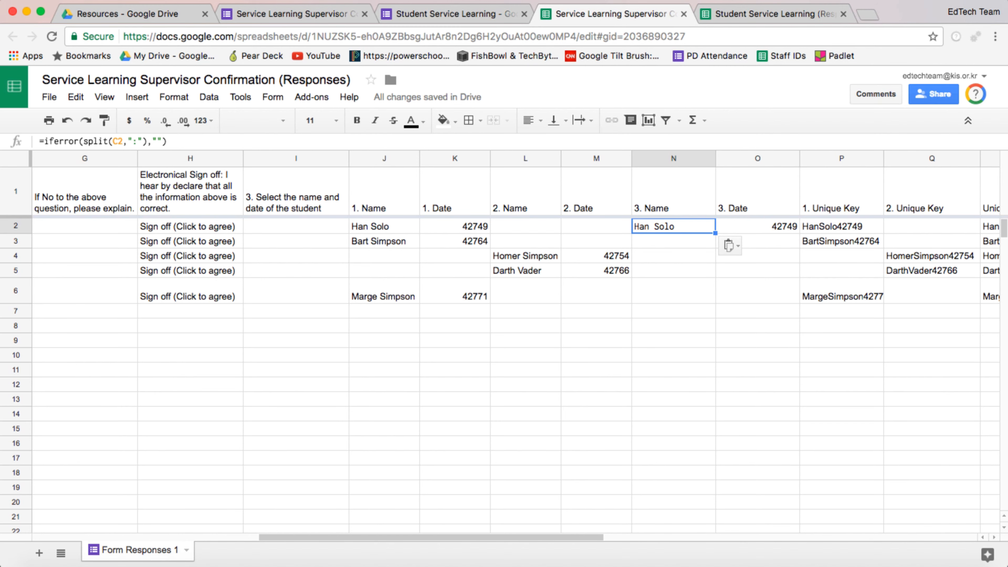
scroll(516, 342, right, 2)
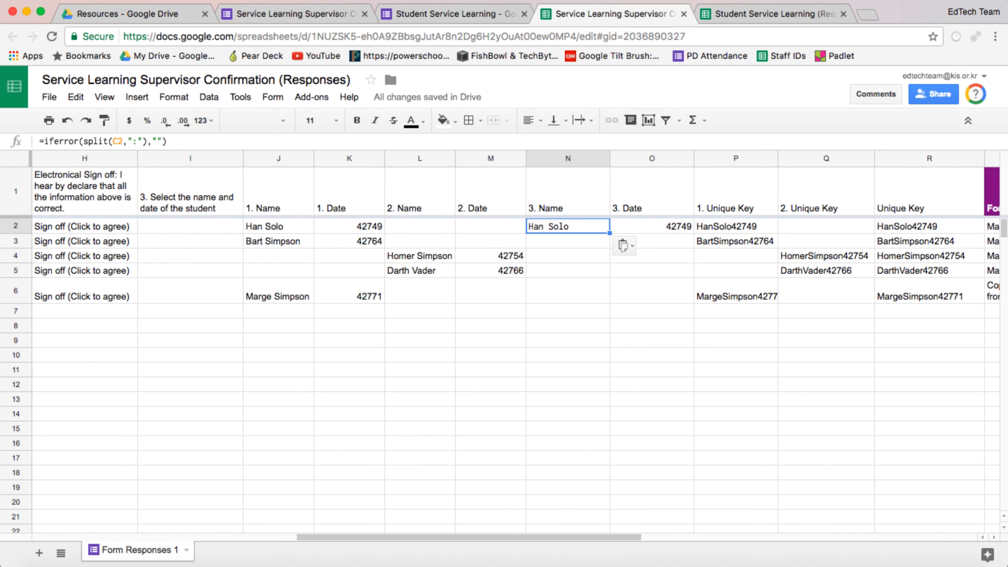
click(118, 141)
key(BackSpace)
text(I)
key(Return)
key(Up)
Step: Copy the Marge Simpson: 2/5/2017 entry from column C into column I of row 6 as a test
scroll(516, 342, left, 2)
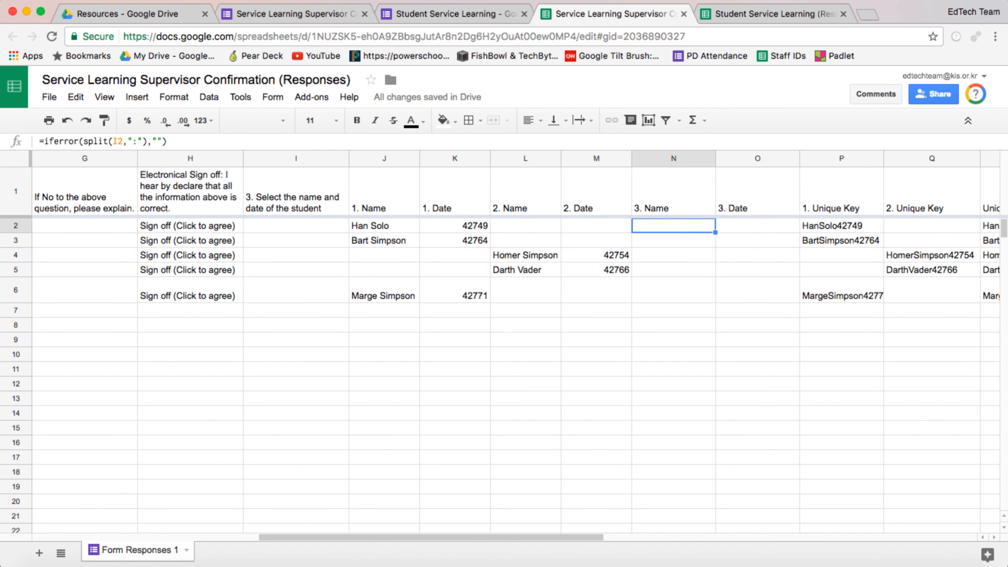
scroll(516, 342, left, 12)
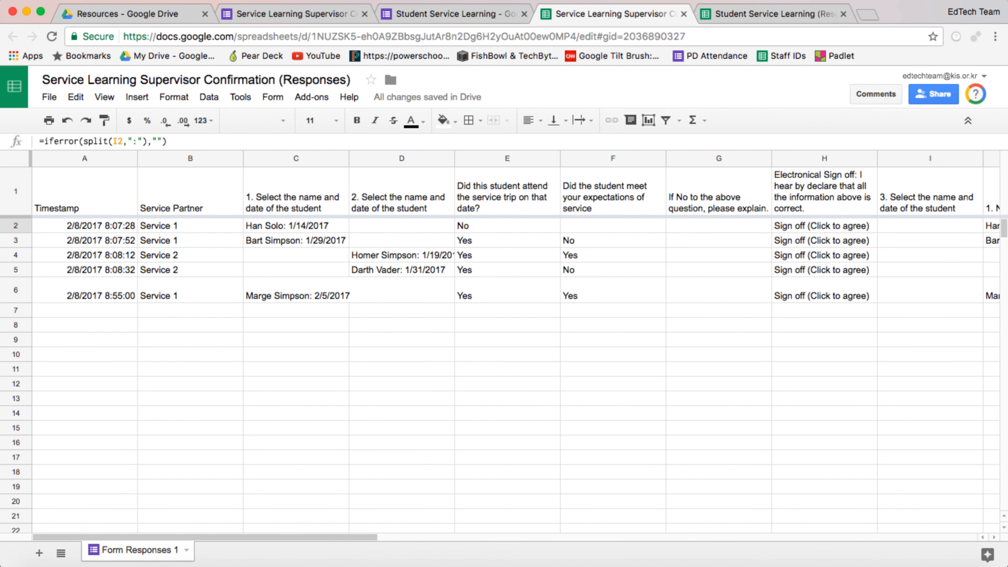
click(295, 291)
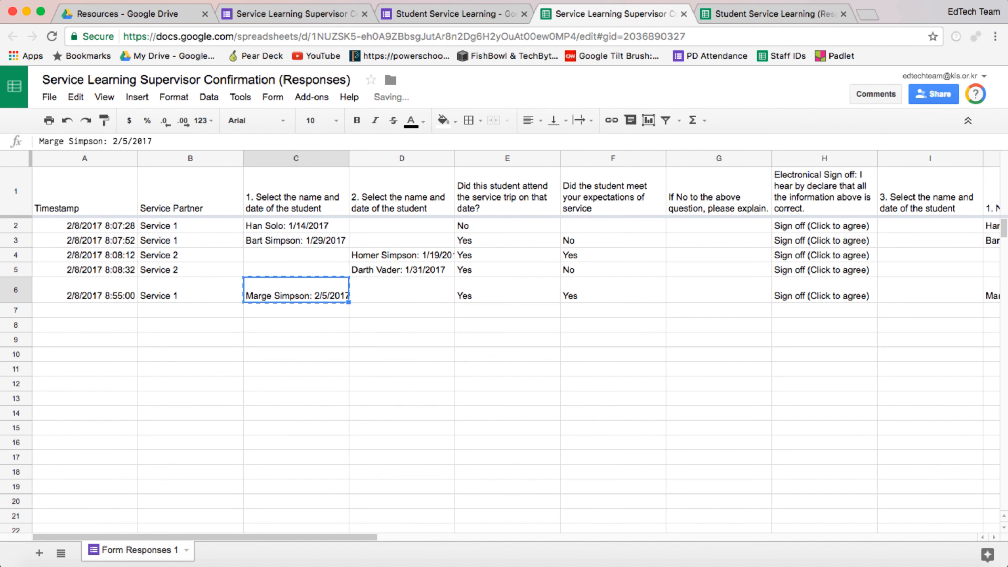
click(930, 290)
key(ctrl+v)
Step: Copy the 3. Name formula from row 2 down to row 6
scroll(516, 342, right, 8)
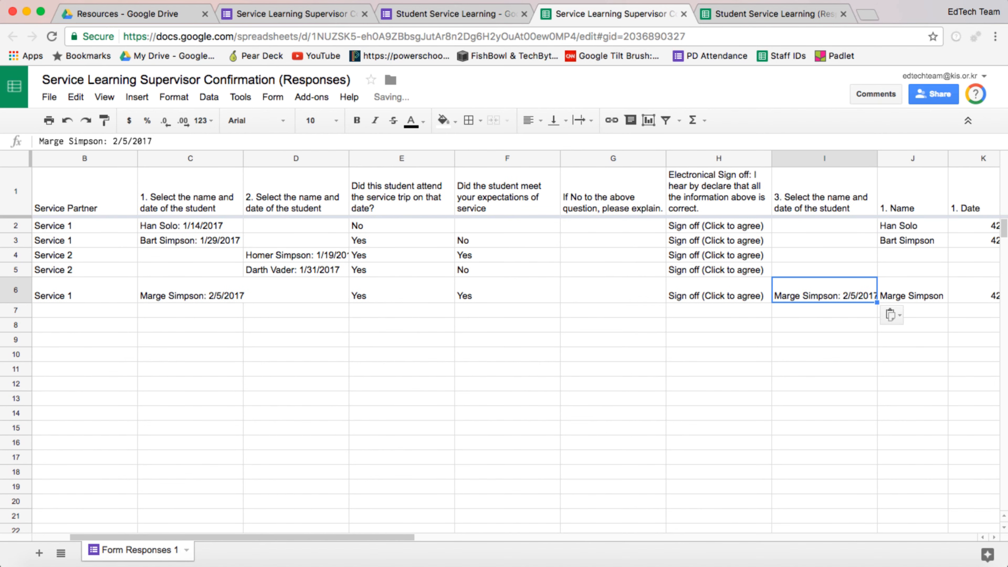
scroll(516, 342, right, 1)
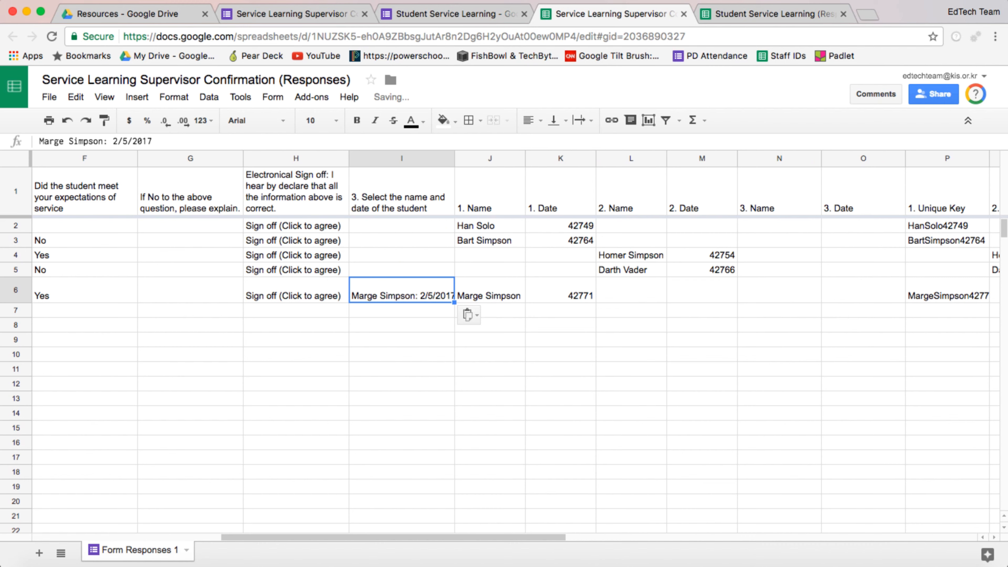
click(779, 226)
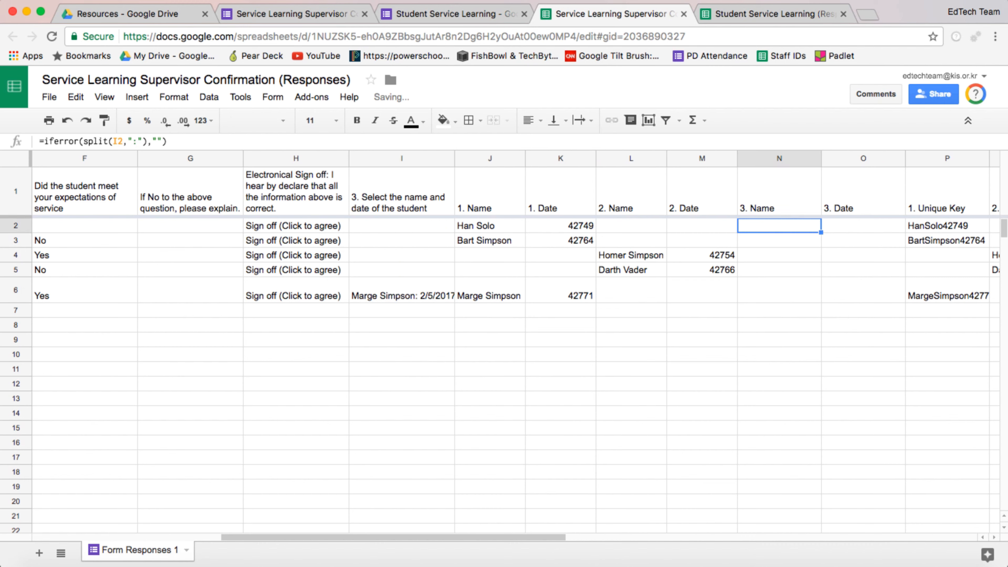
key(shift+Right)
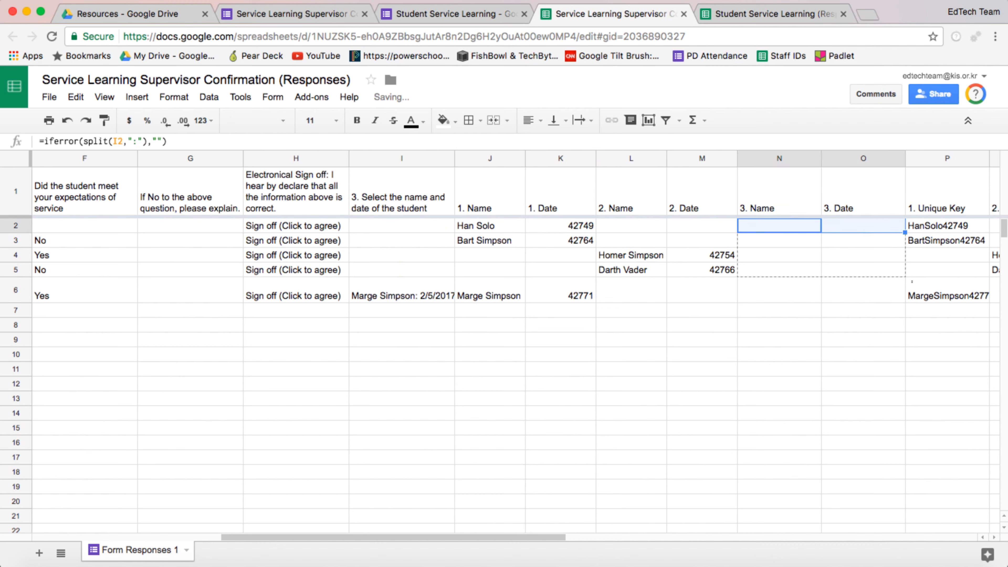
key(ctrl+v)
click(780, 291)
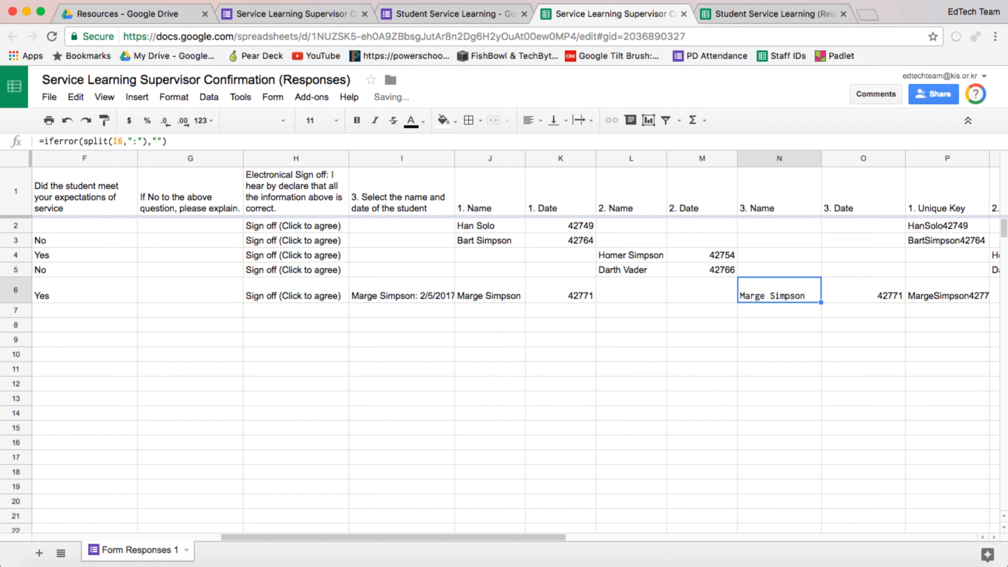
key(Right)
key(Left)
key(Right)
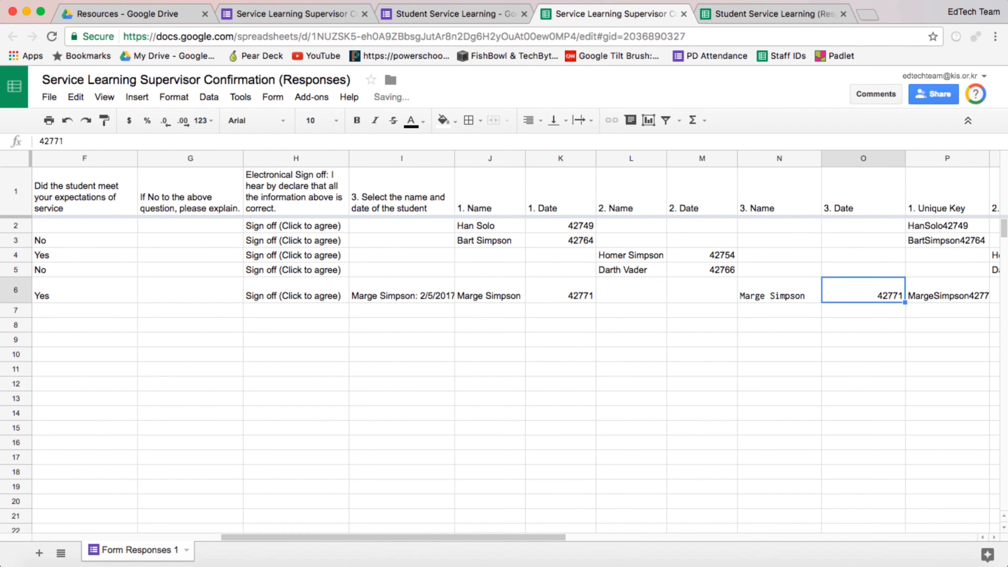
Step: Delete the test entry from cell I6
click(401, 290)
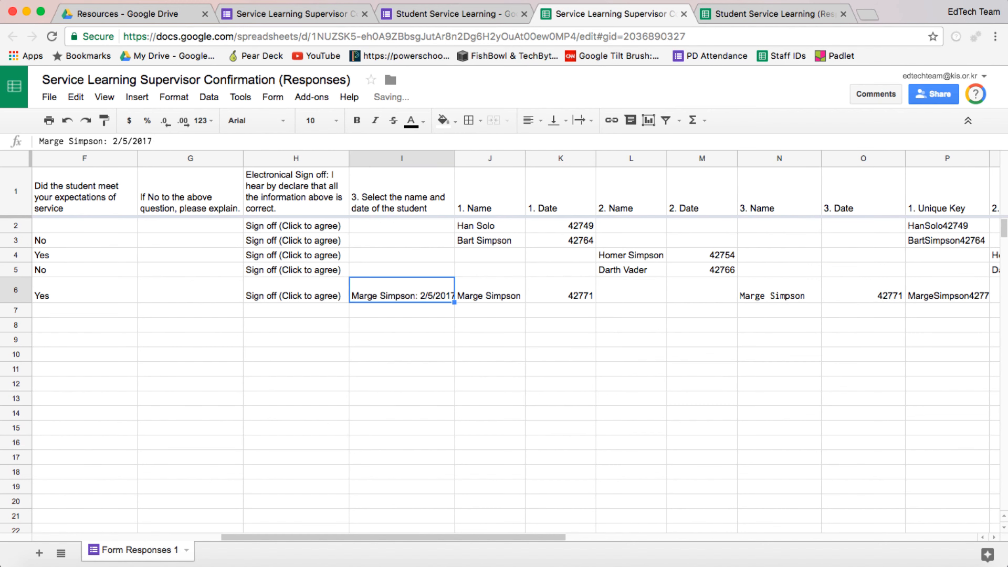
key(Delete)
scroll(516, 338, left, 10)
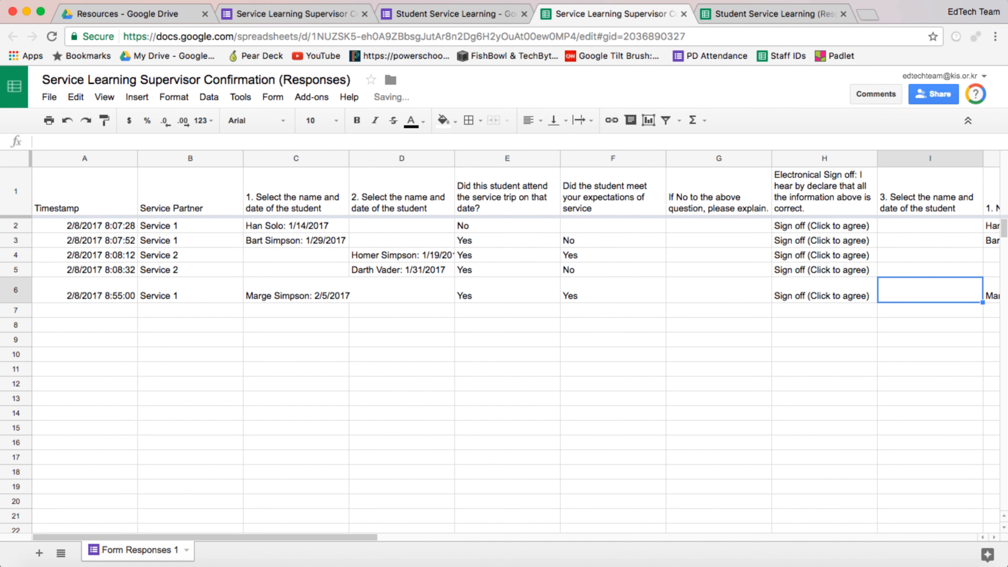
scroll(516, 338, right, 10)
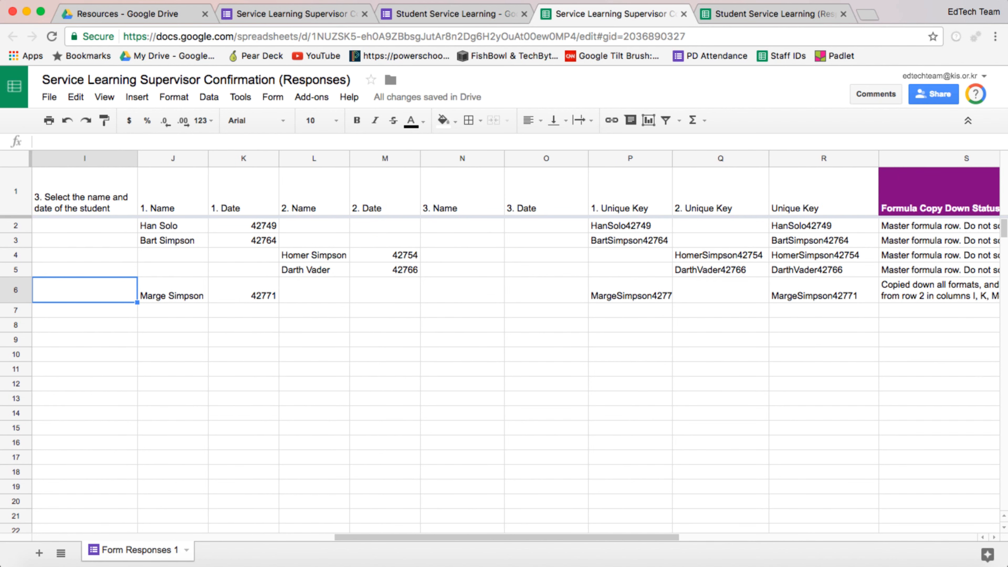
Step: Insert a column after 2. Unique Key and title it 3. Unique Key
click(721, 158)
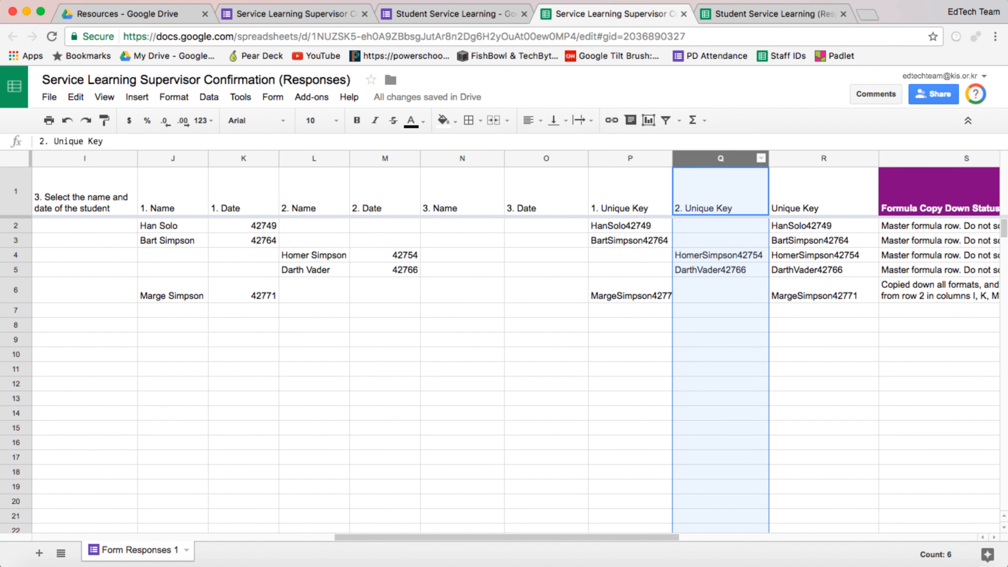
right_click(707, 159)
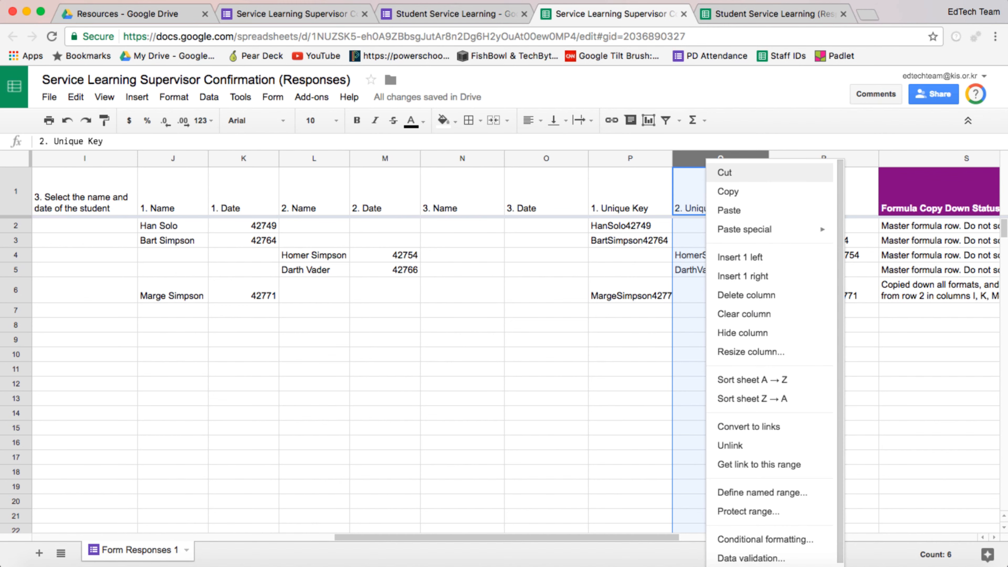
click(742, 276)
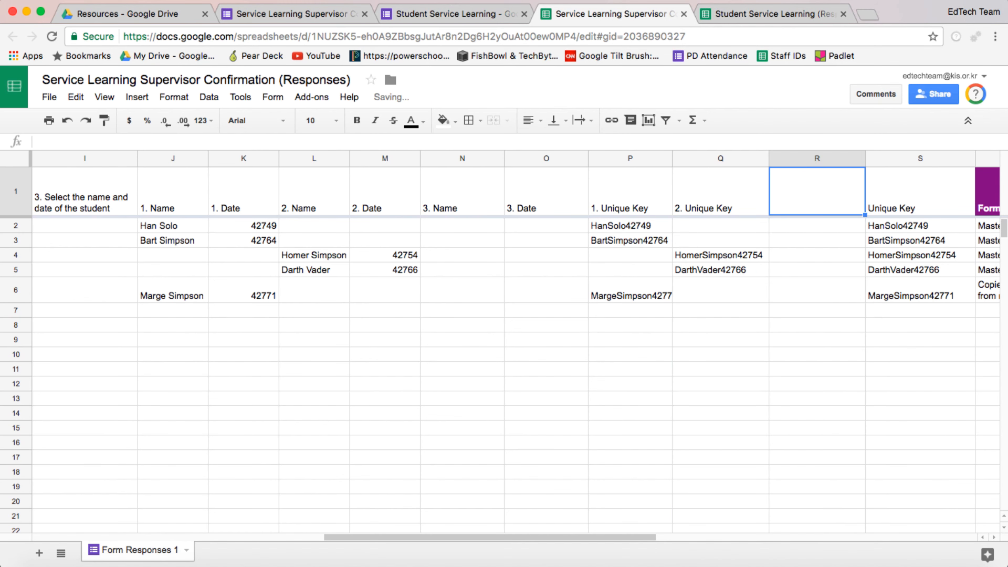
text(3. )
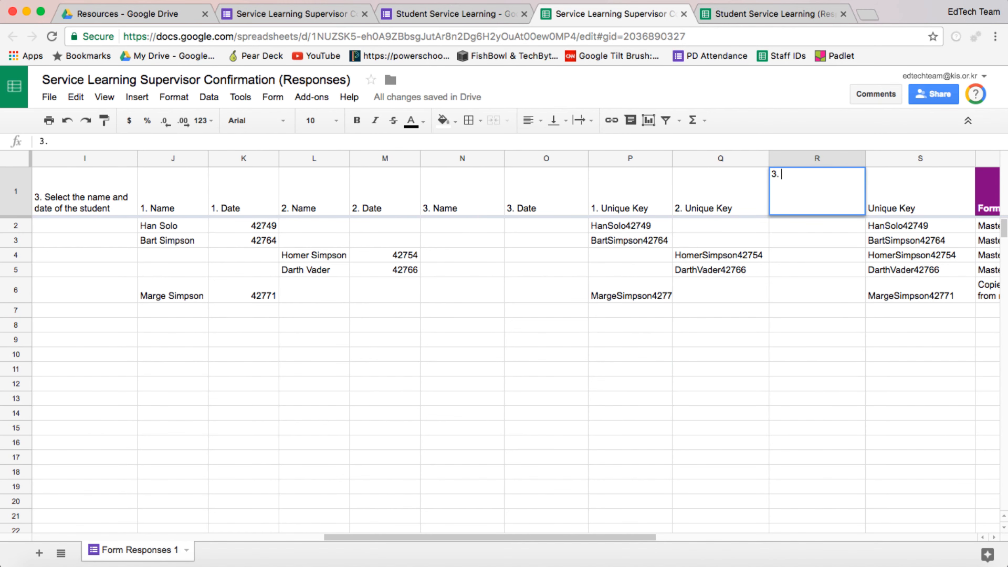
text(Unique Key)
key(Return)
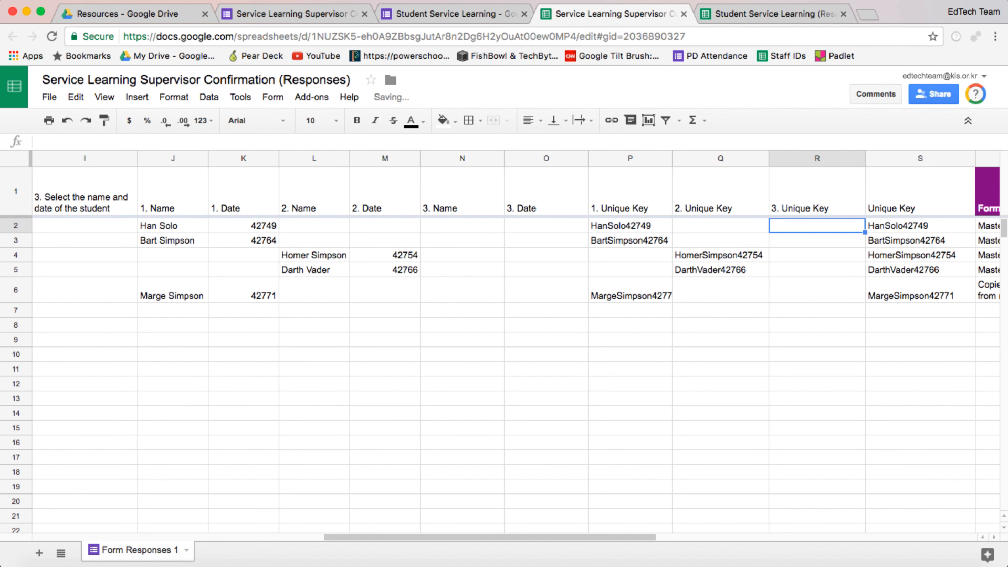
key(Left)
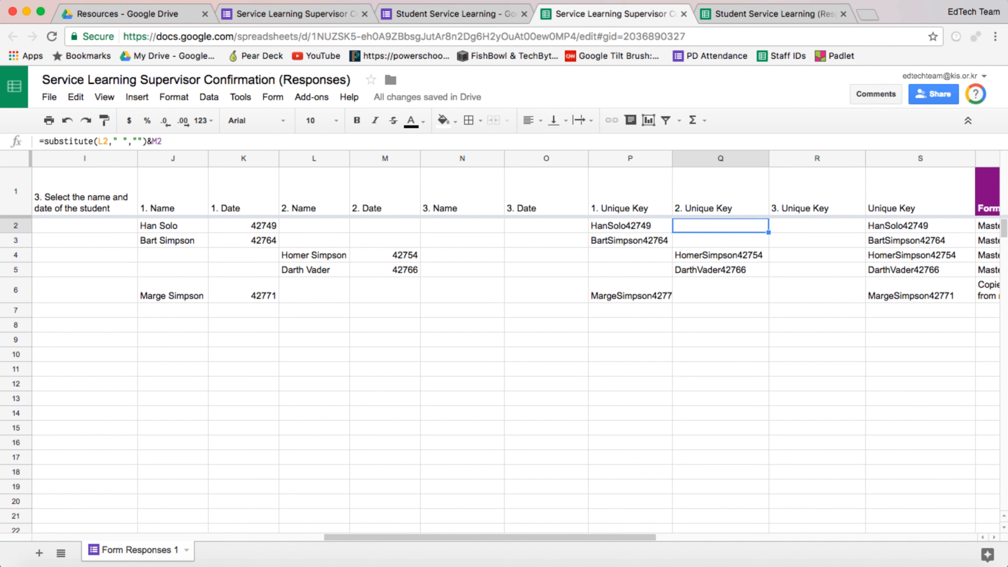
Step: Copy the 2. Unique Key formula text from Q2 into R2 under 3. Unique Key
key(Left)
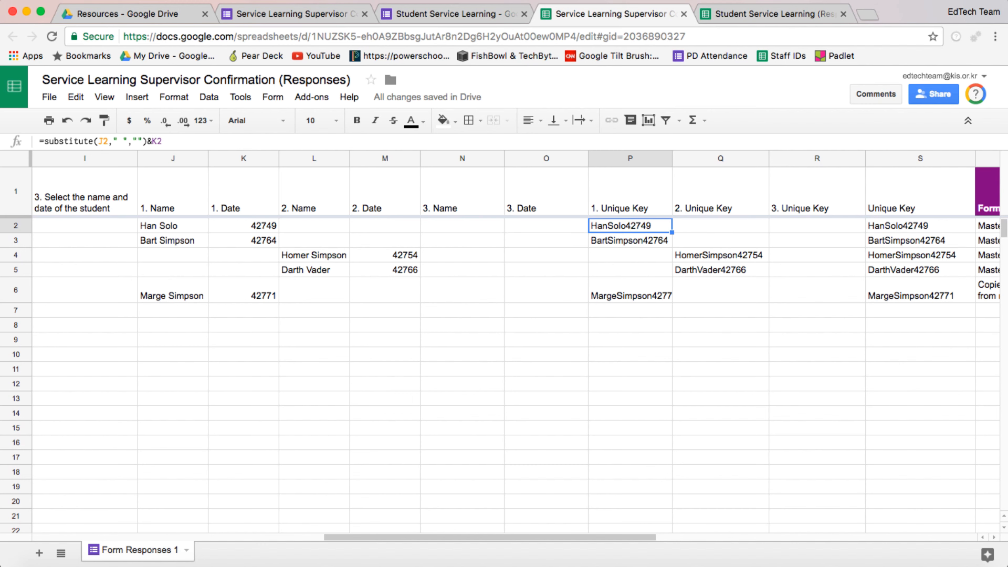
key(Right)
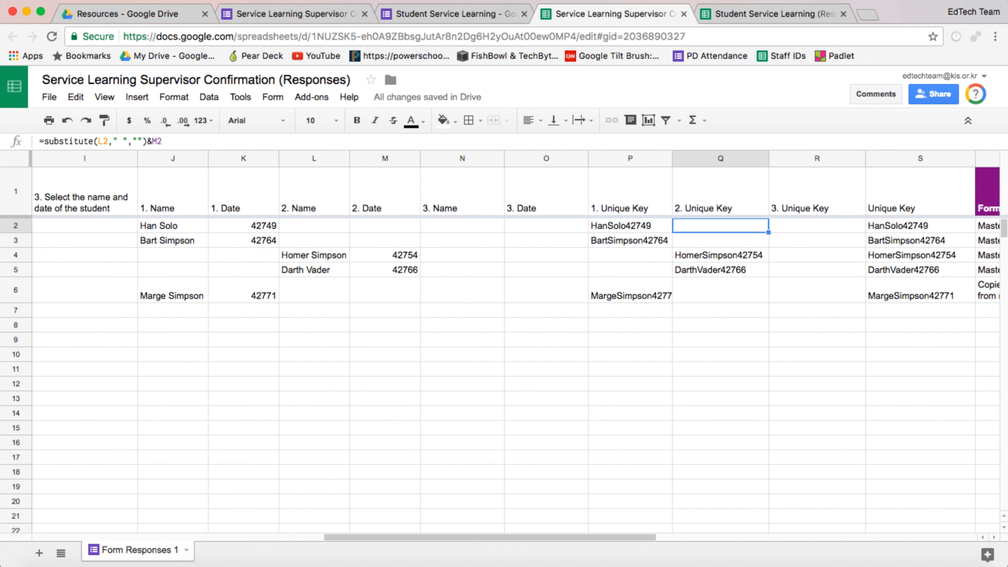
key(Return)
key(ctrl+a)
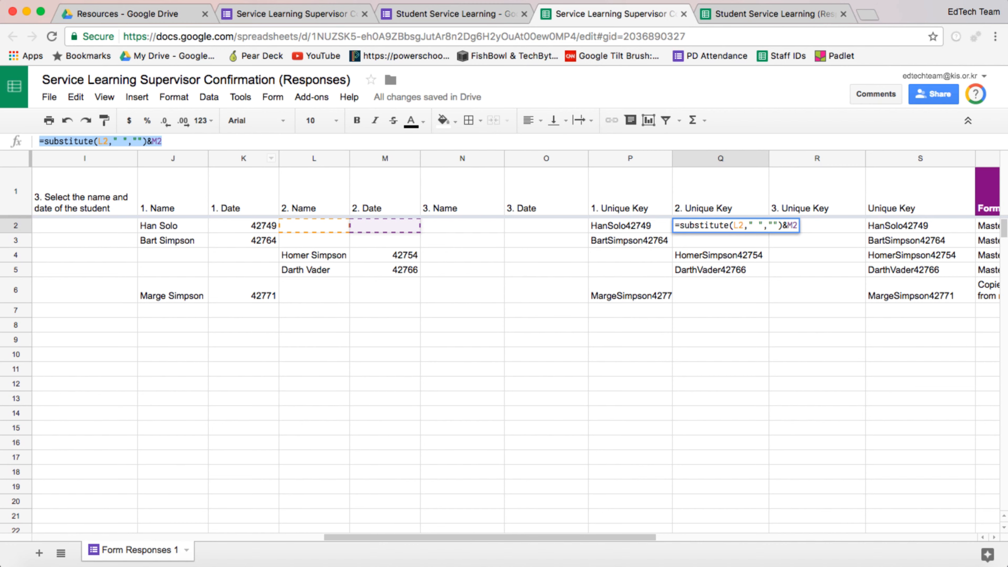
key(ctrl+x)
key(Tab)
key(ctrl+v)
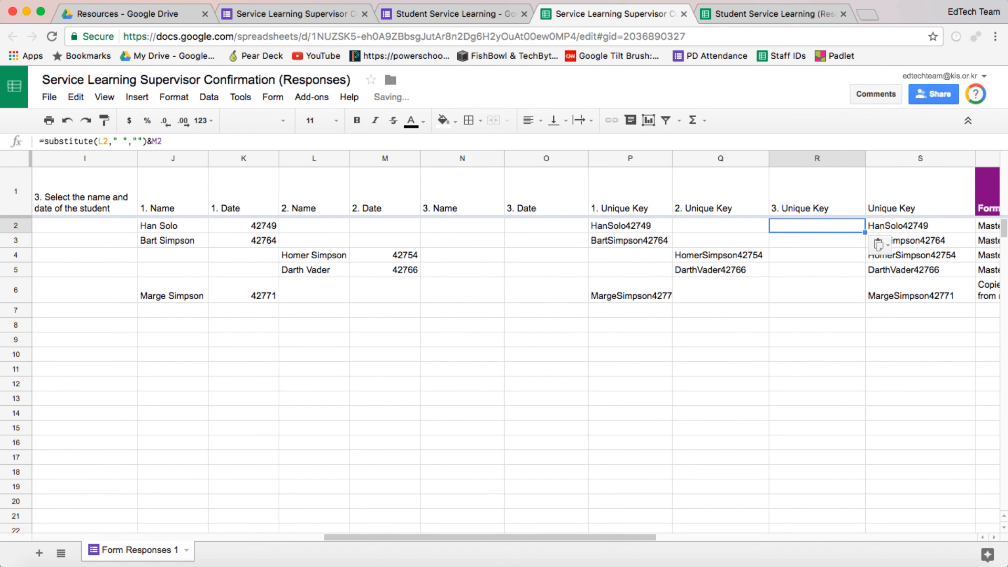
Step: Change R2's formula references to N2 and O2, making it =substitute(N2," ","")&O2
click(104, 141)
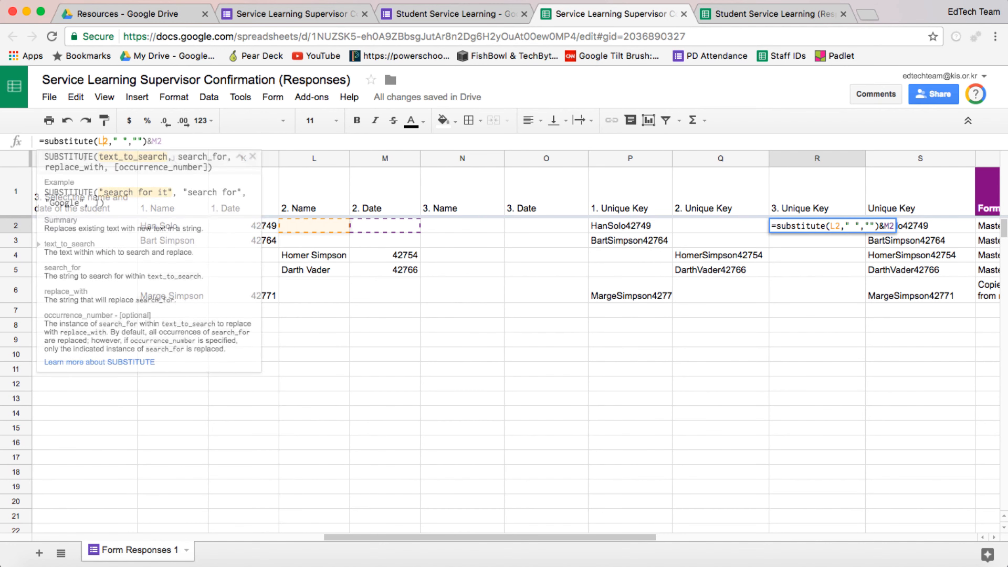
key(BackSpace)
text(N)
click(157, 141)
key(BackSpace)
text(O)
key(Return)
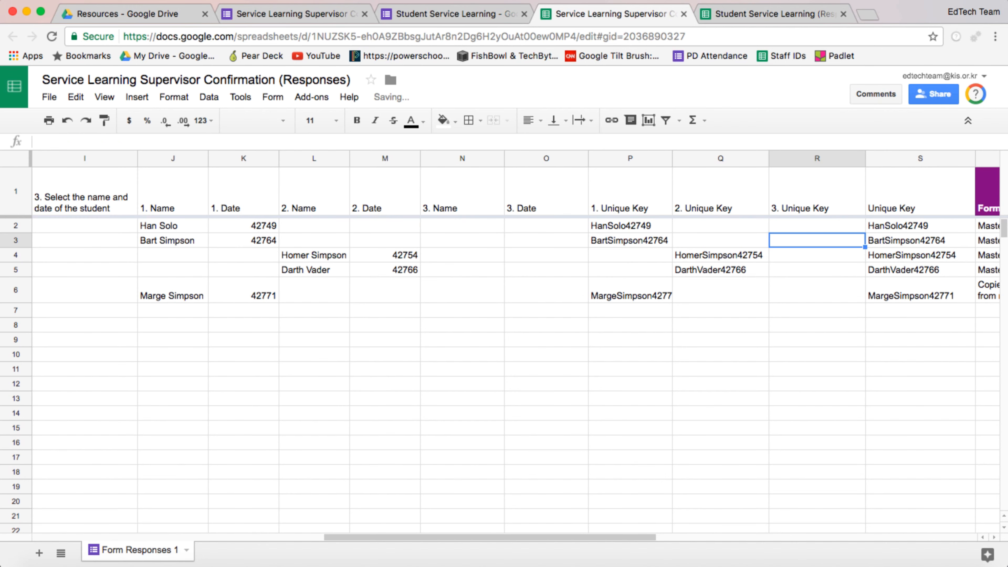
Step: Copy the 3. Unique Key formula from R2 down to row 6
click(817, 226)
drag(865, 234, 870, 242)
drag(860, 302, 860, 302)
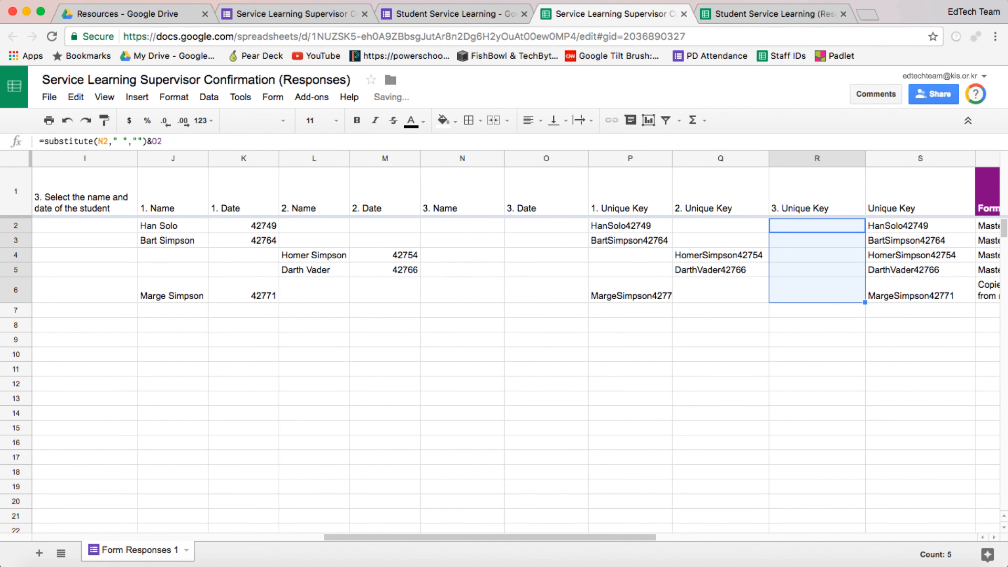
Step: Paste the Marge Simpson: 2/5/2017 test entry into cell I6 under question 3
scroll(516, 342, left, 10)
click(295, 291)
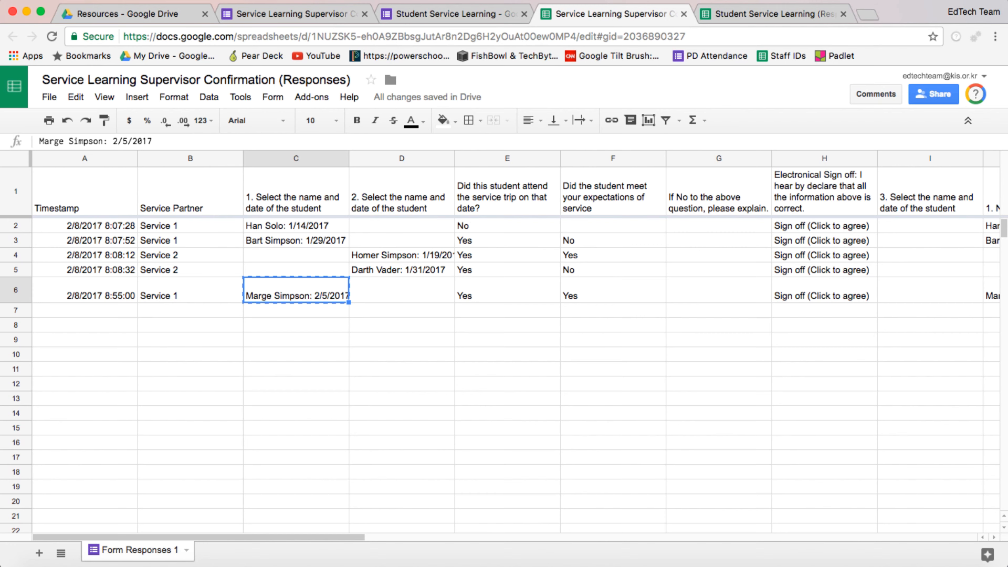
click(930, 291)
key(ctrl+v)
scroll(515, 342, right, 10)
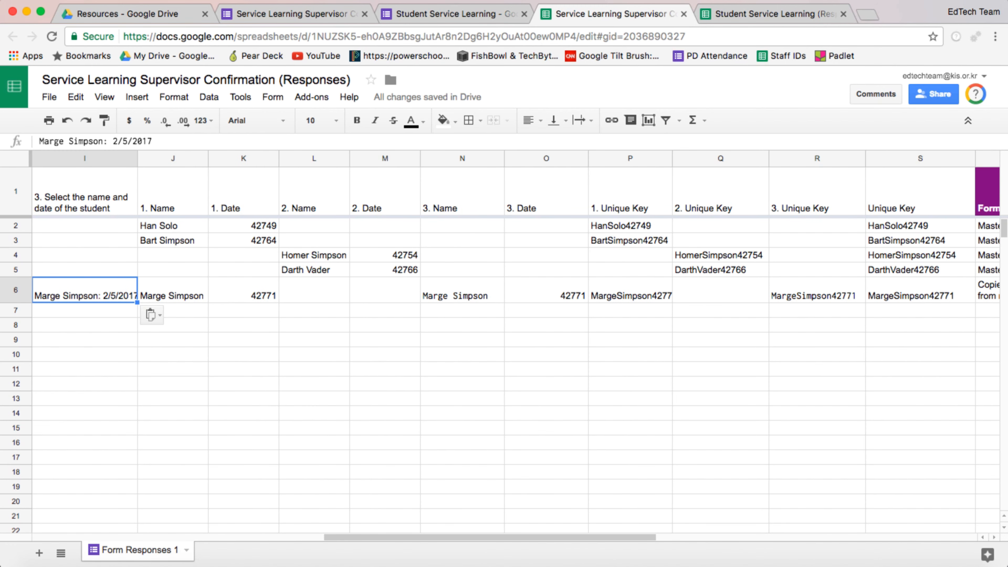
Step: Clear the Marge Simpson entry from cell C6 under question 1
click(818, 291)
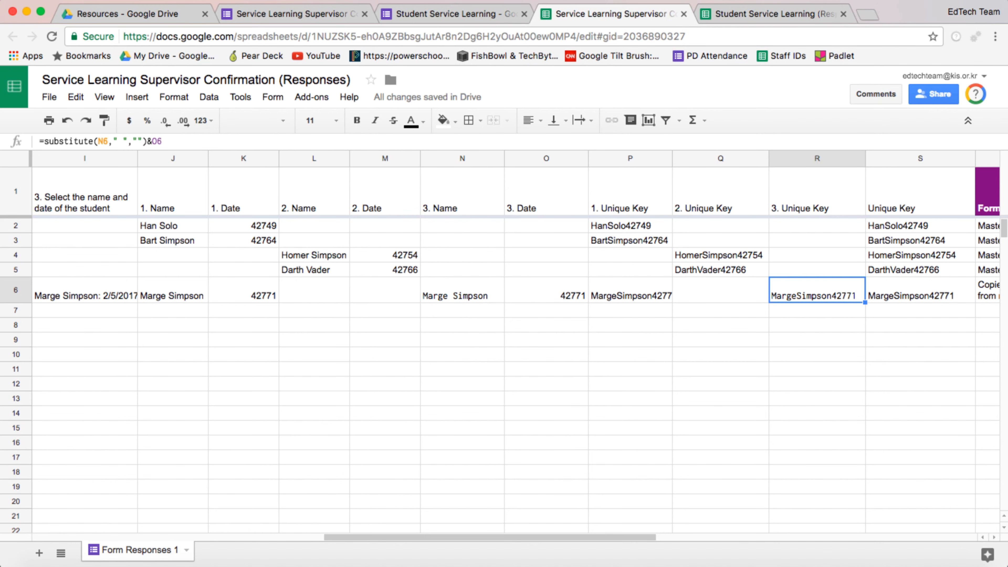
click(921, 290)
scroll(515, 342, left, 10)
click(296, 290)
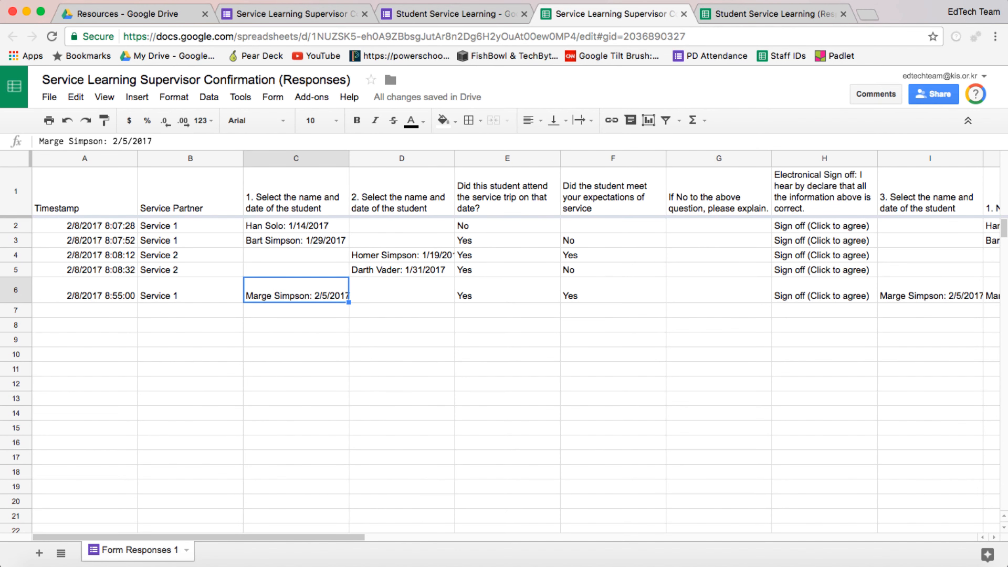
key(Delete)
Step: Extend the Unique Key formula in S2 to =P2&Q2&R2
scroll(516, 342, right, 6)
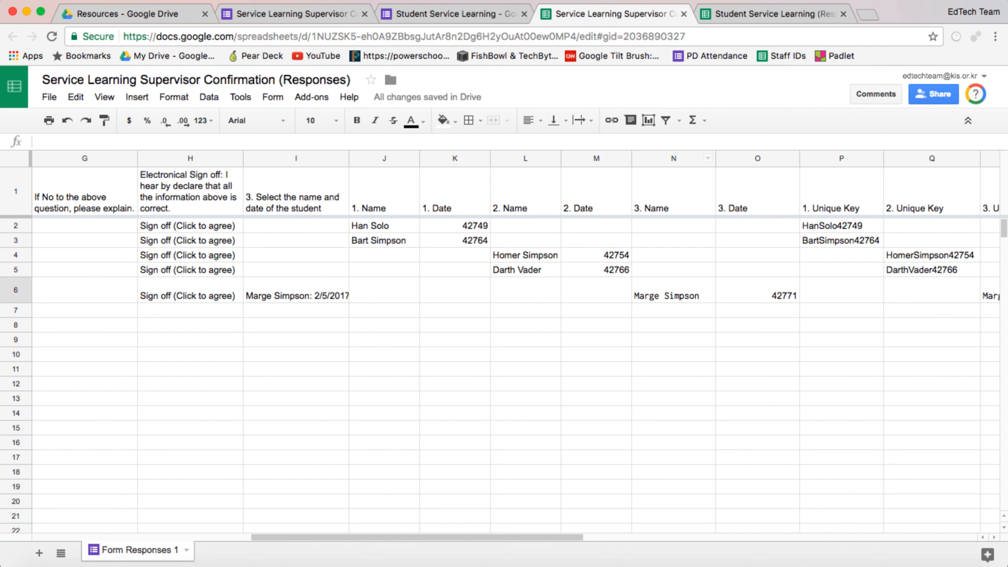
scroll(516, 342, right, 3)
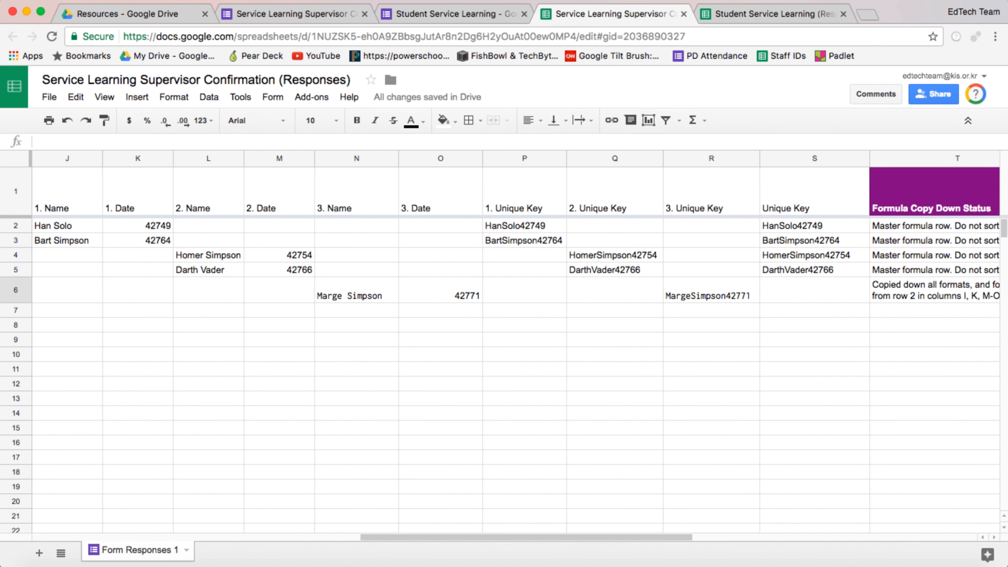
click(814, 226)
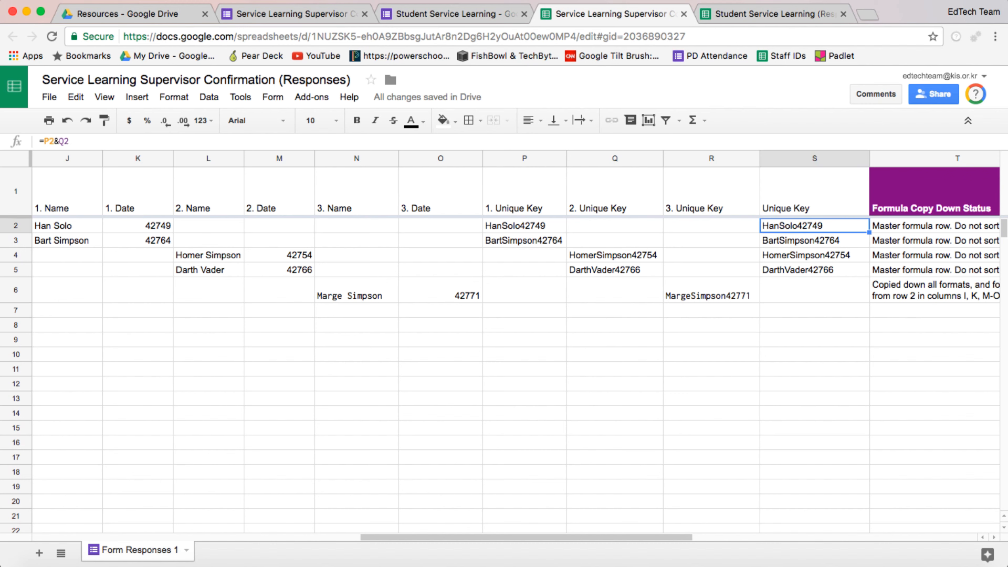
click(71, 141)
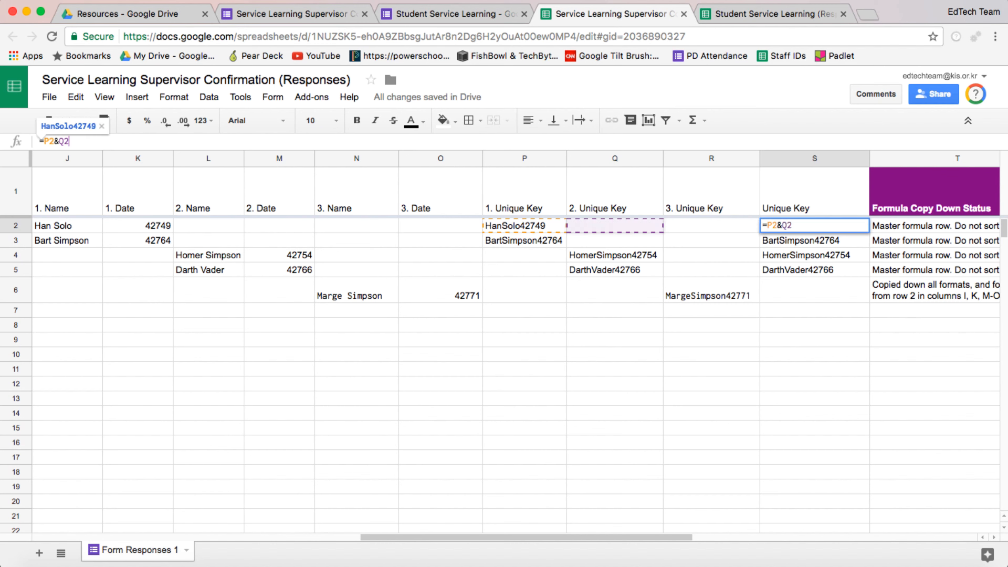
text(&R2)
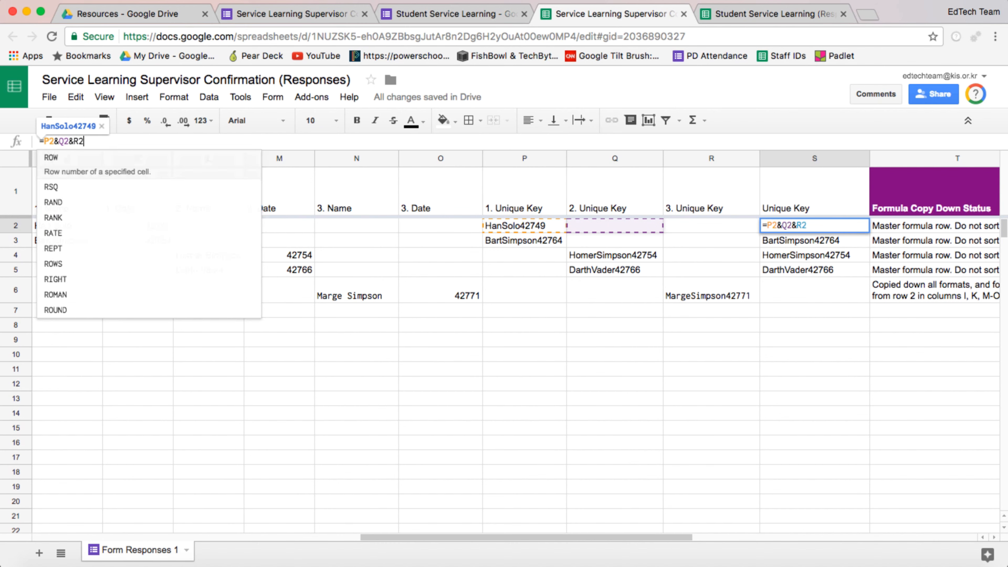
key(Return)
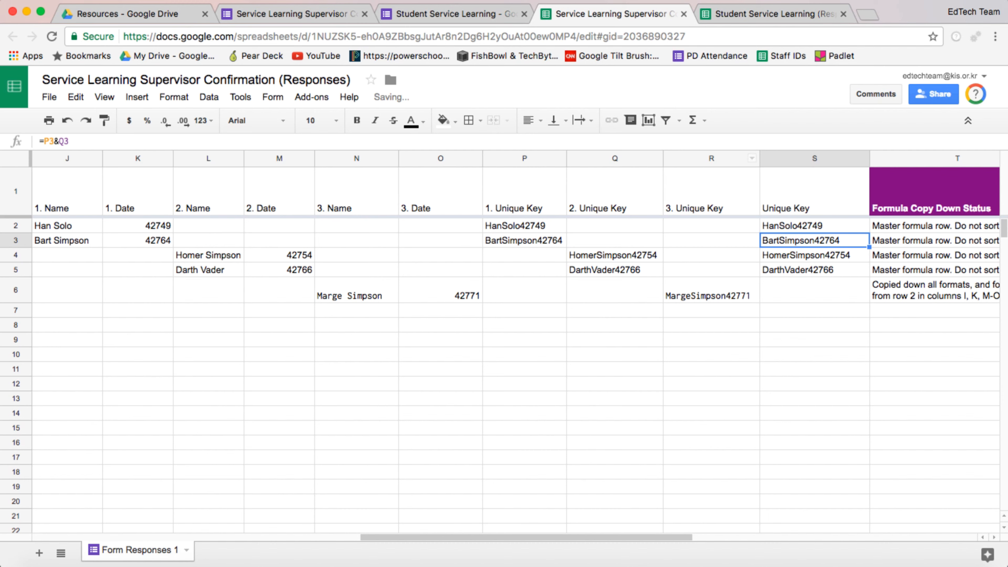
Step: Copy the updated Unique Key formula from S2 down to row 6
click(814, 270)
click(814, 226)
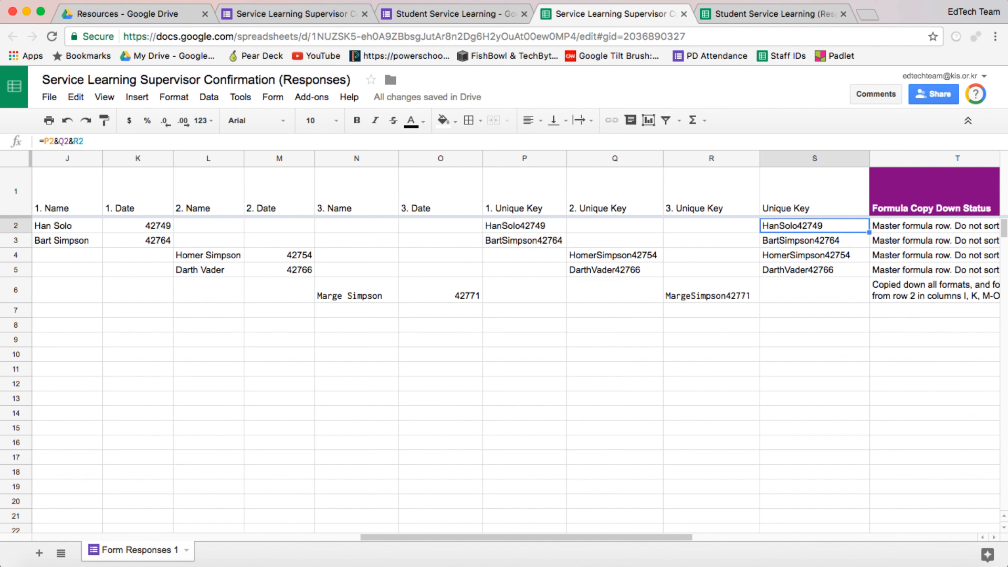
drag(870, 299, 870, 299)
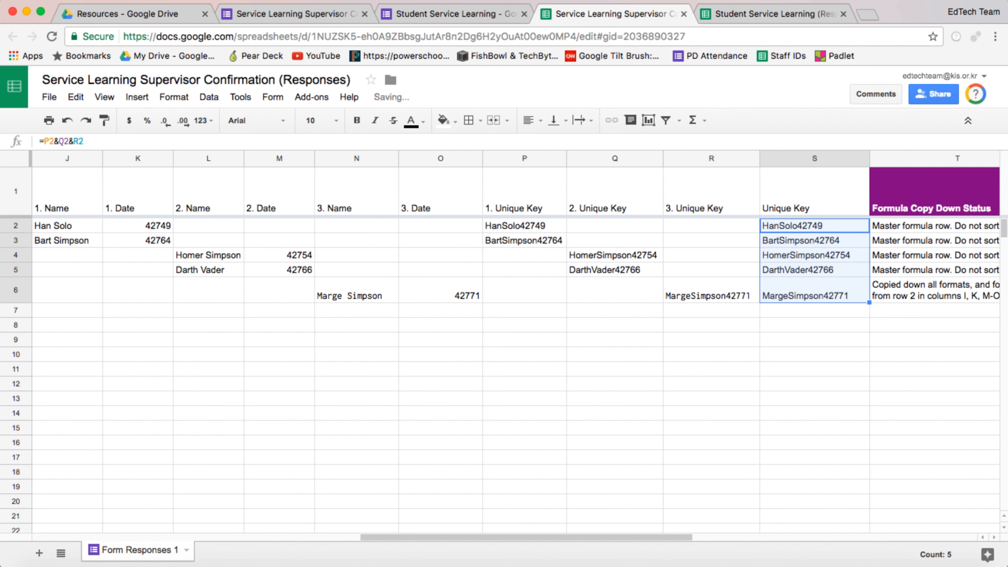
click(824, 292)
scroll(516, 349, left, 10)
scroll(516, 350, right, 10)
scroll(516, 349, left, 1)
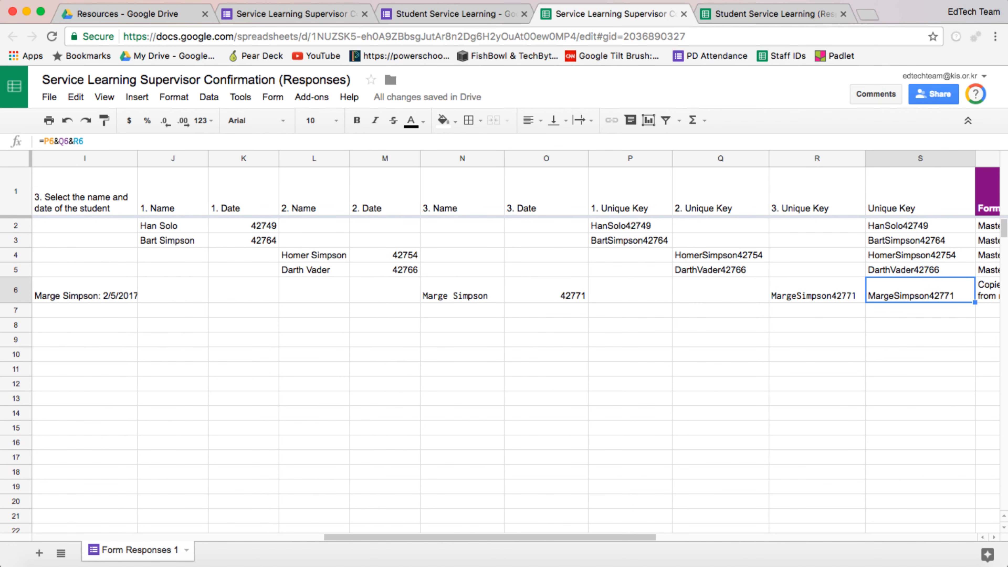
scroll(516, 350, right, 5)
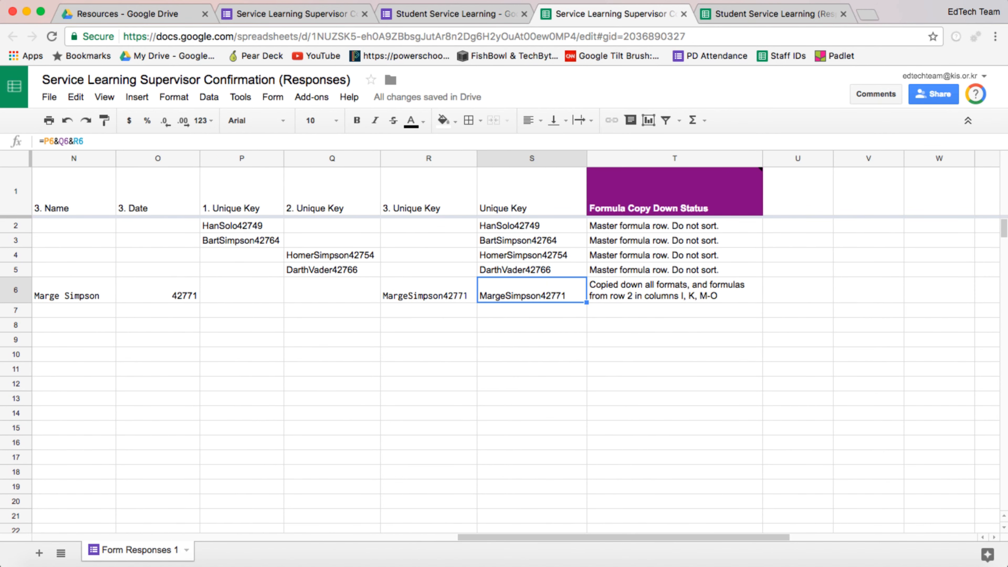
scroll(516, 349, left, 6)
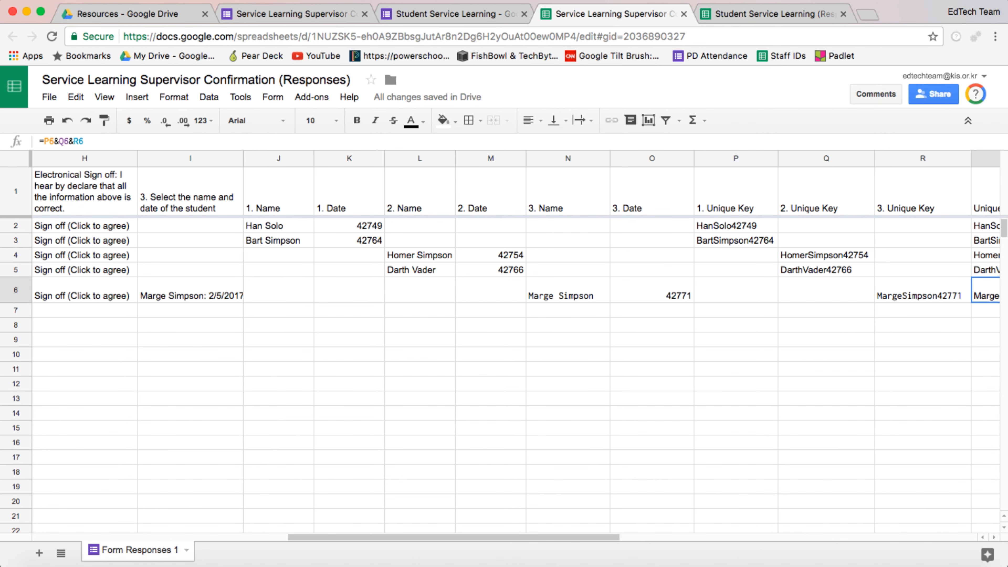